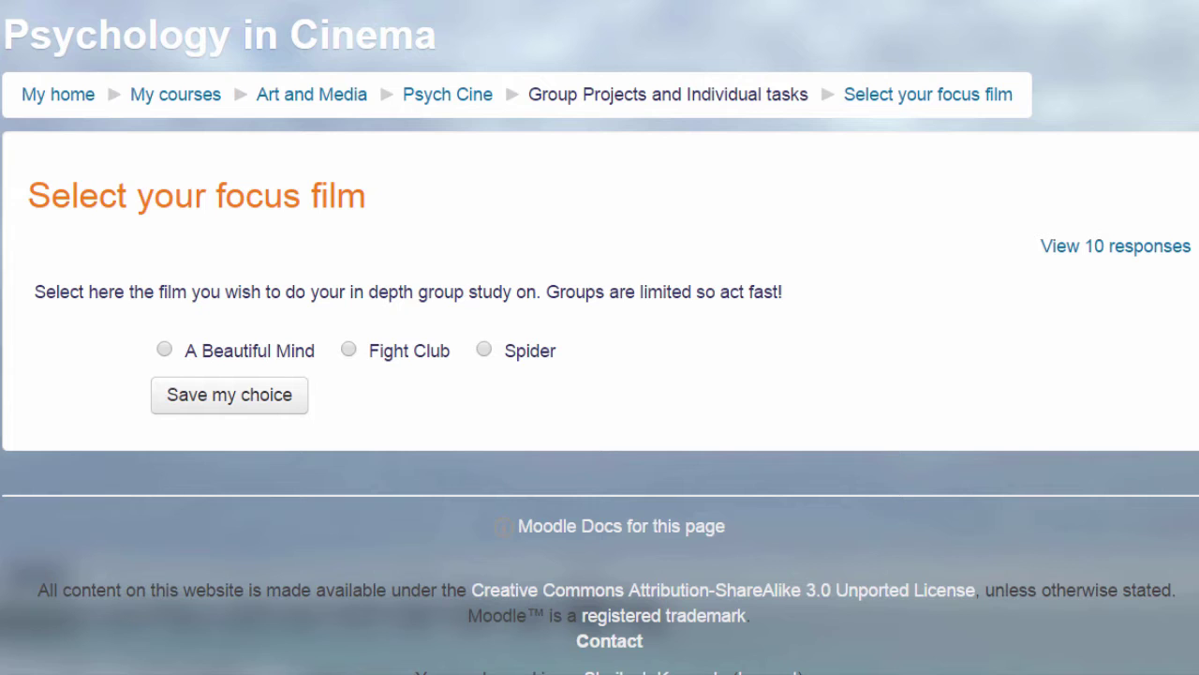
Step: Open the 10-response report for the 'Select your focus film' choice
click(1089, 247)
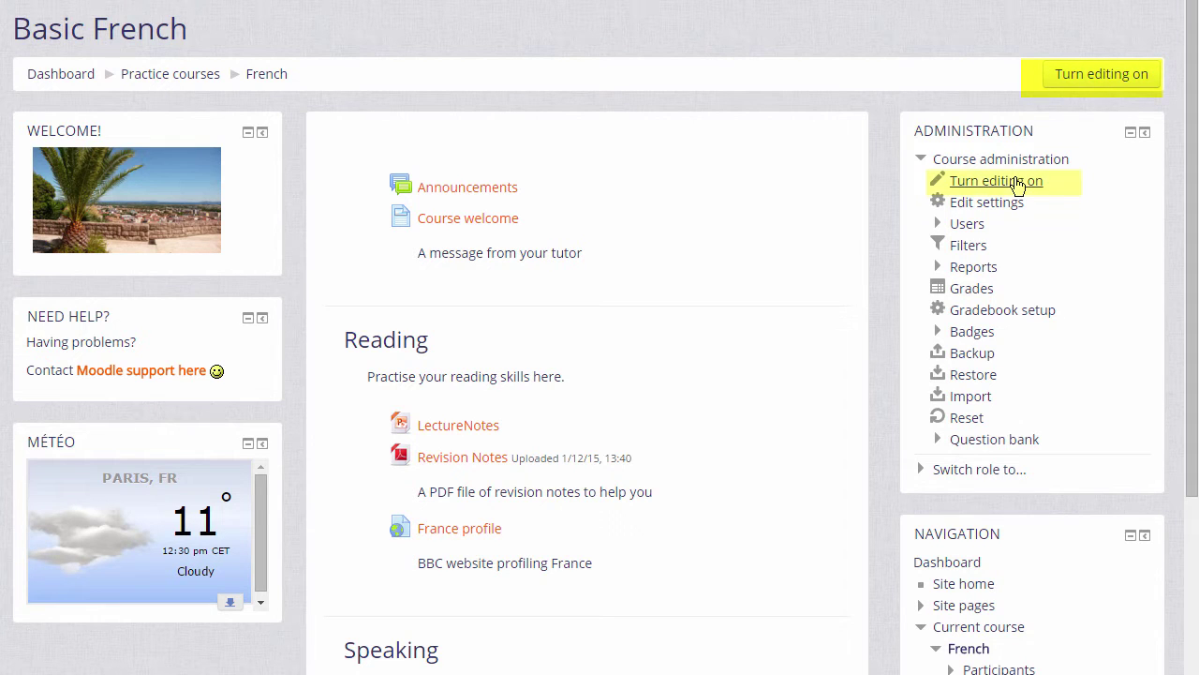
Step: Turn editing on for the Basic French course page
click(1018, 185)
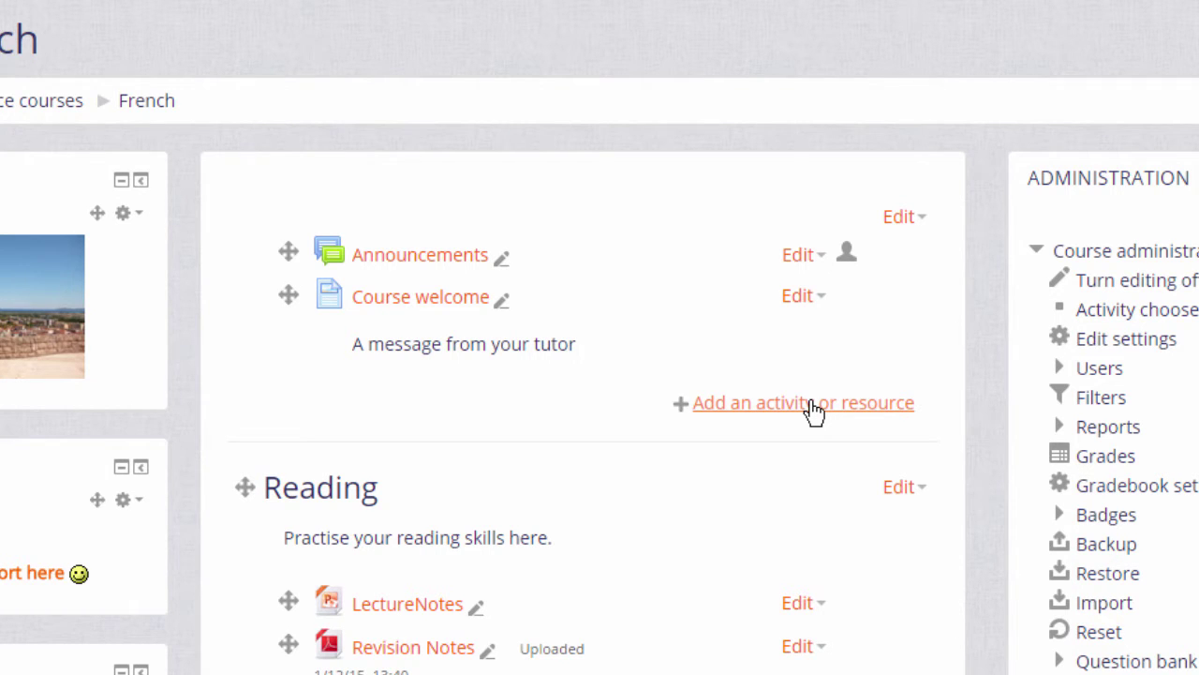
Step: Pick Choice as the activity to add to the top section
click(812, 405)
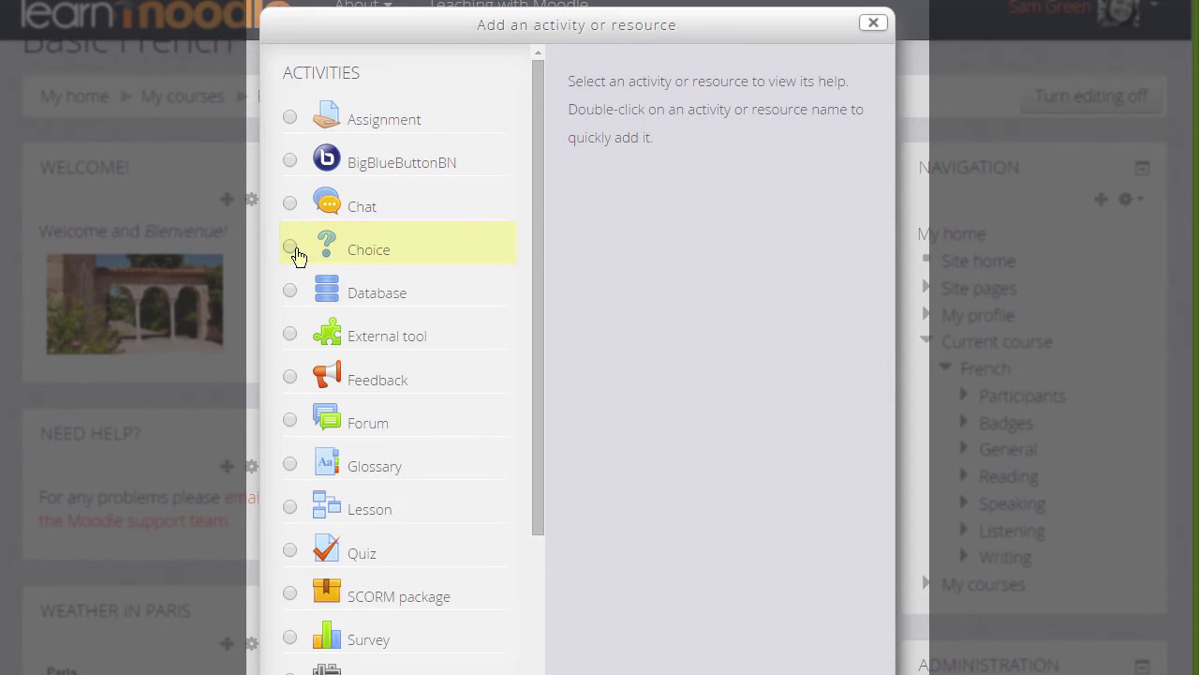
click(290, 247)
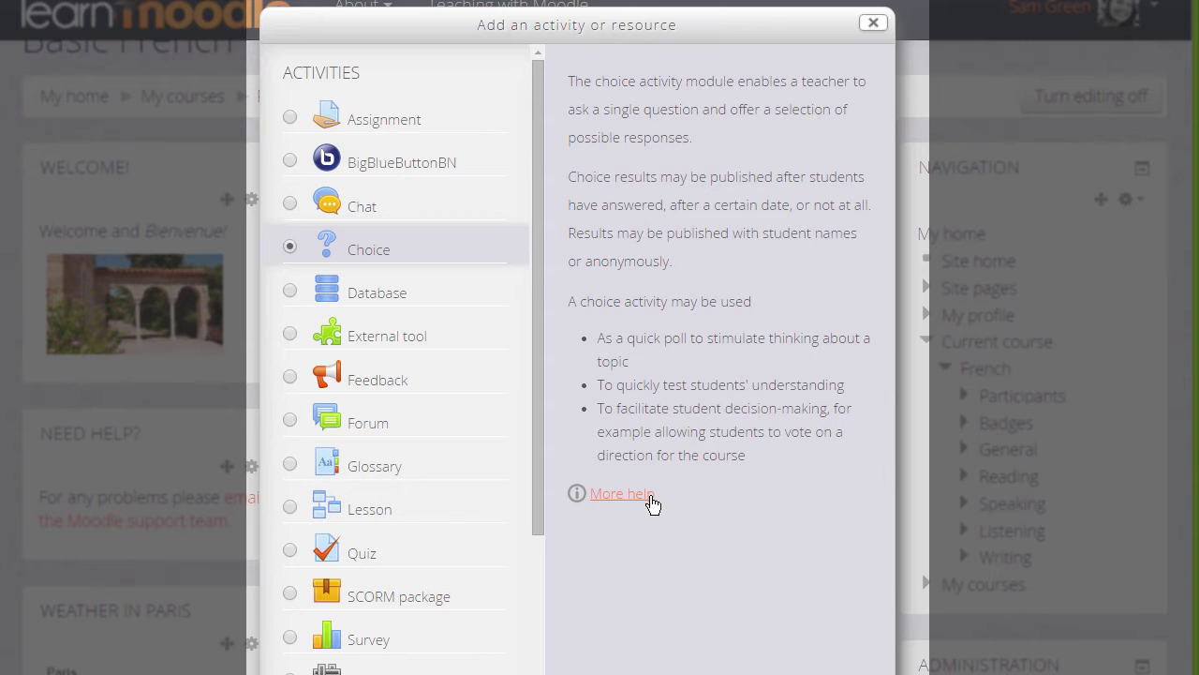
scroll(653, 504, down, 3)
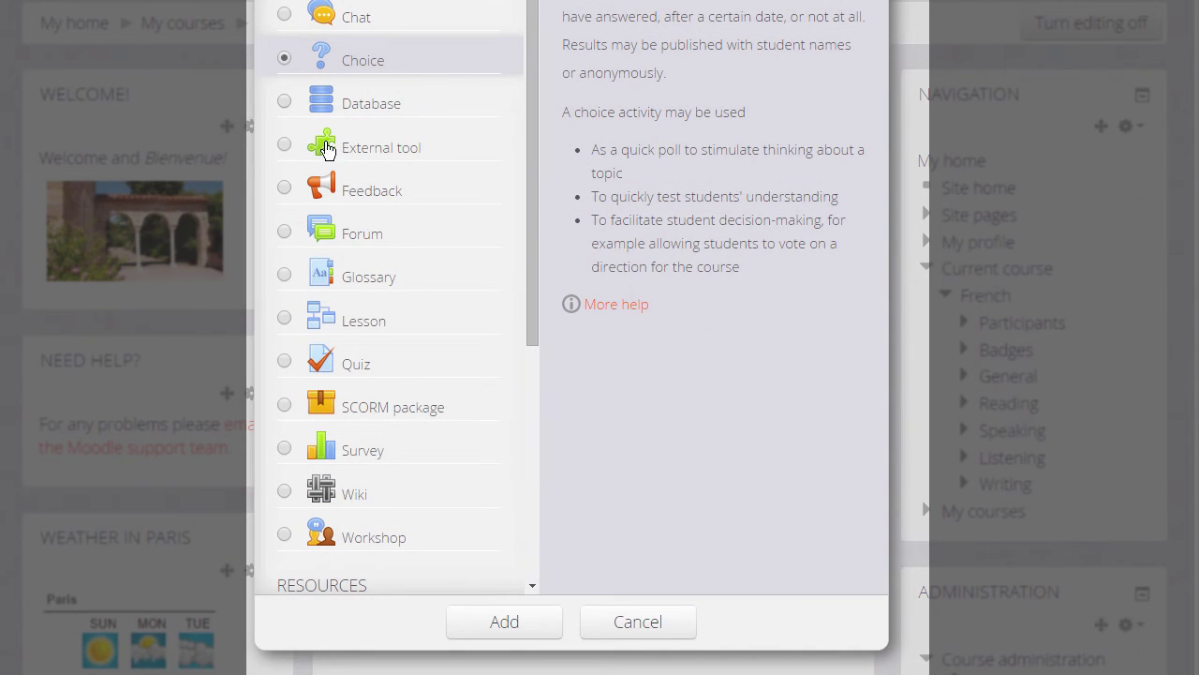
Step: Name the new choice 'Progress' and paste in the question about how well students are progressing
click(506, 622)
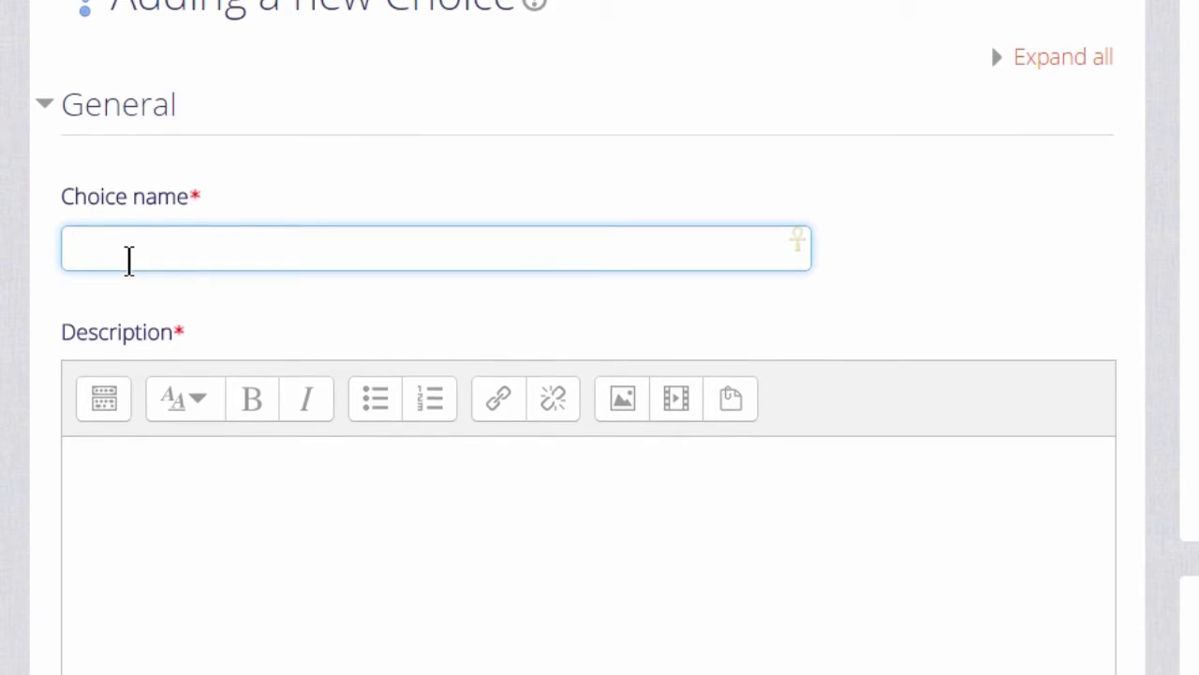
text(P)
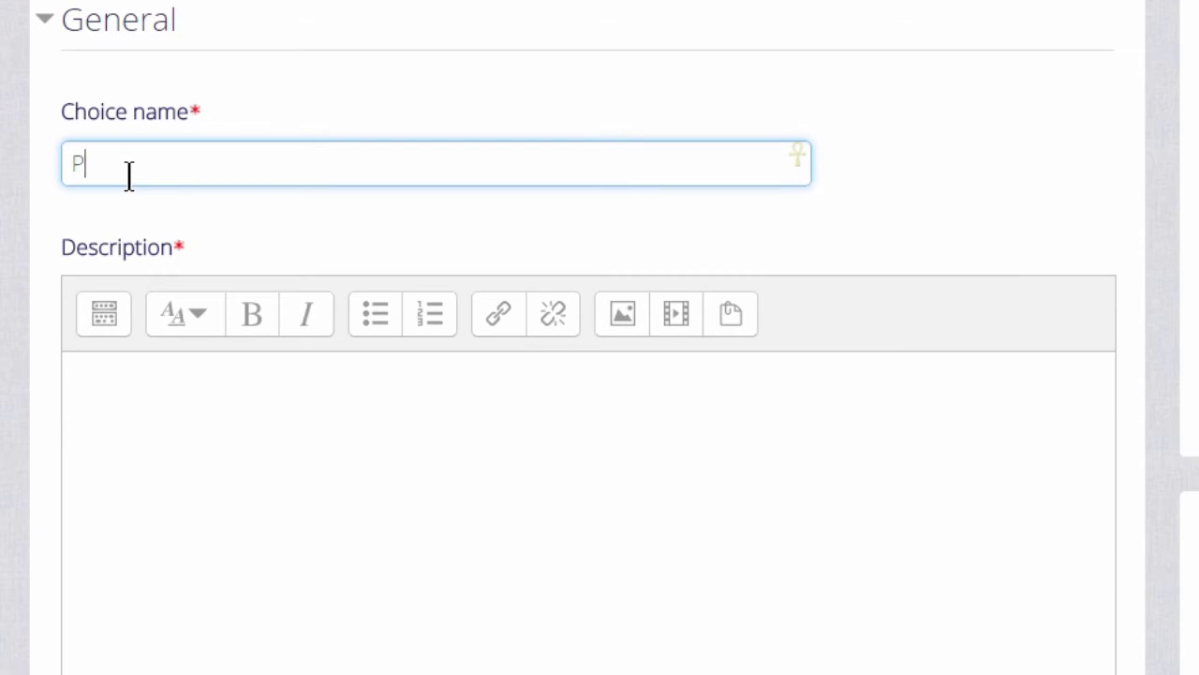
text(rogress)
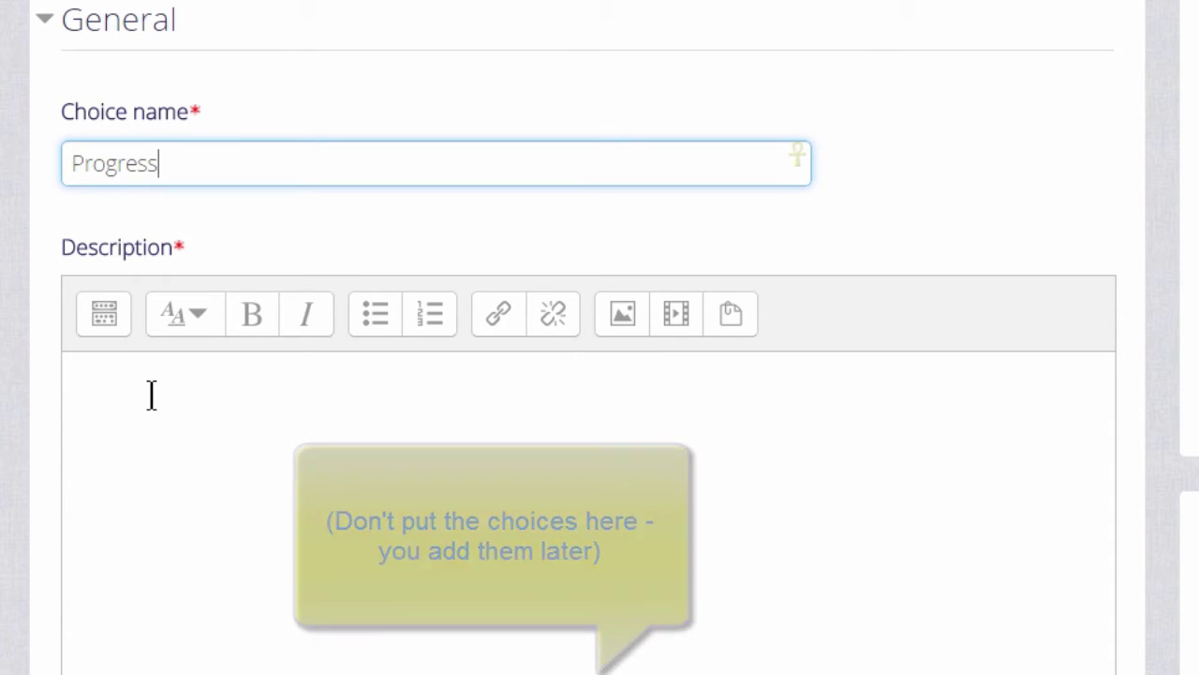
click(151, 395)
text(How well do you feel you are progressing in the course? Be honest! Your responses are private.)
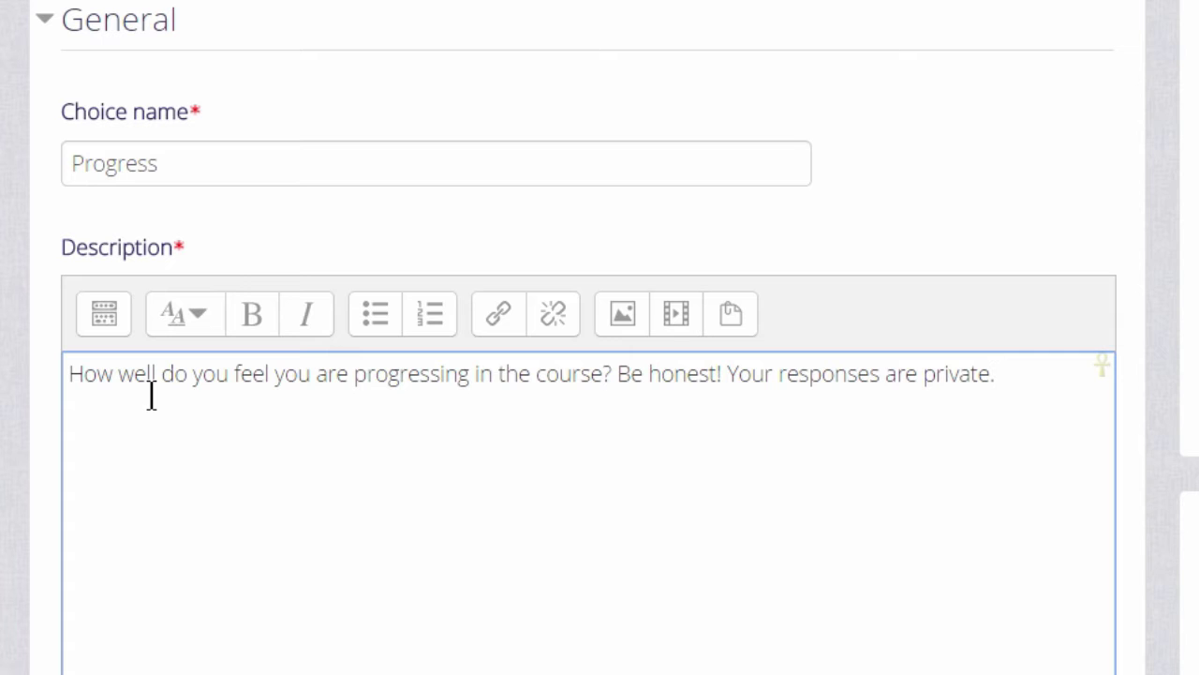
scroll(361, 417, down, 5)
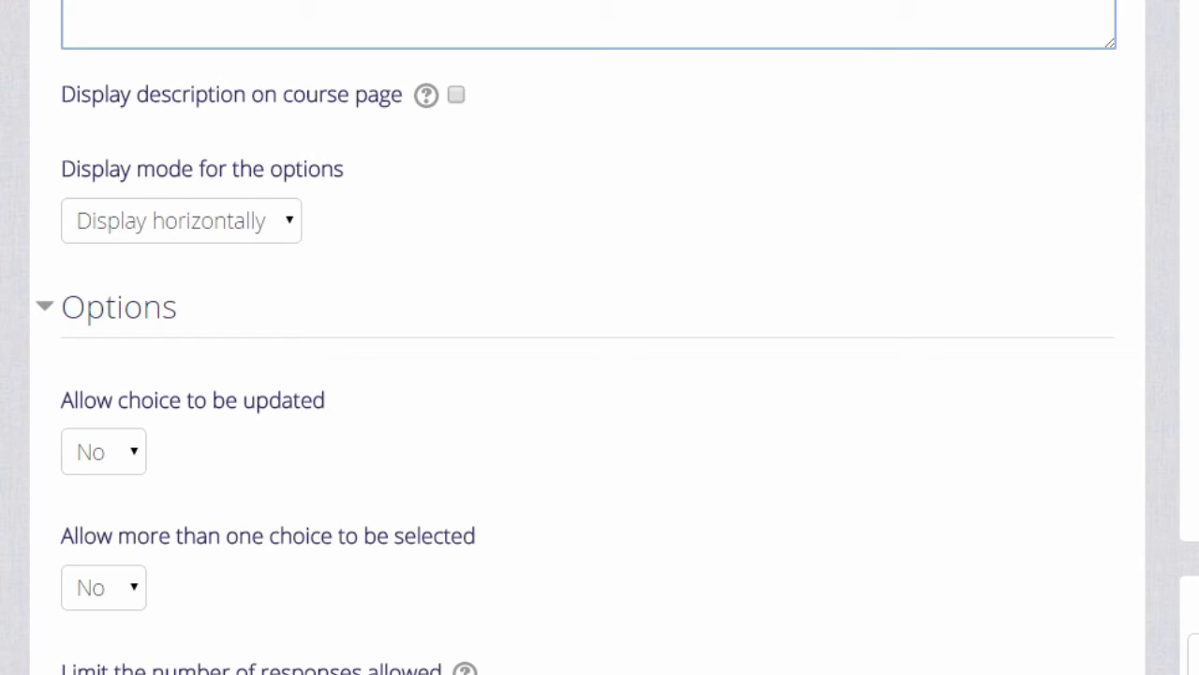
Step: Keep answers displayed horizontally and allow students to update their choice
scroll(600, 337, down, 3)
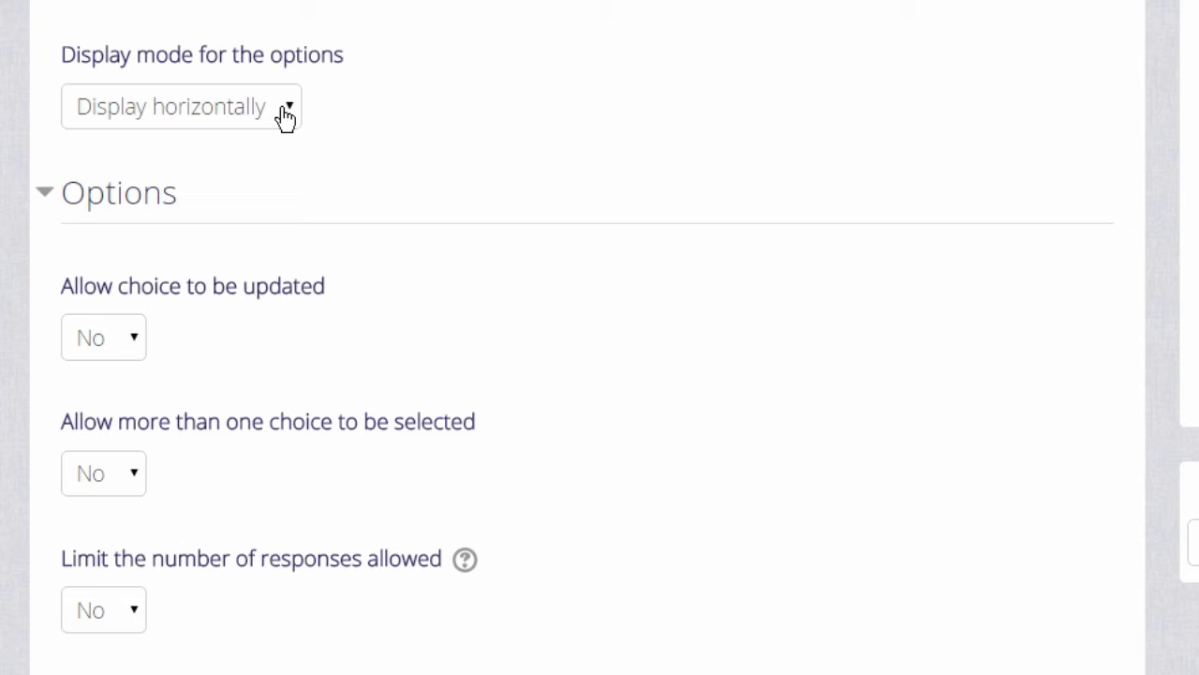
click(286, 119)
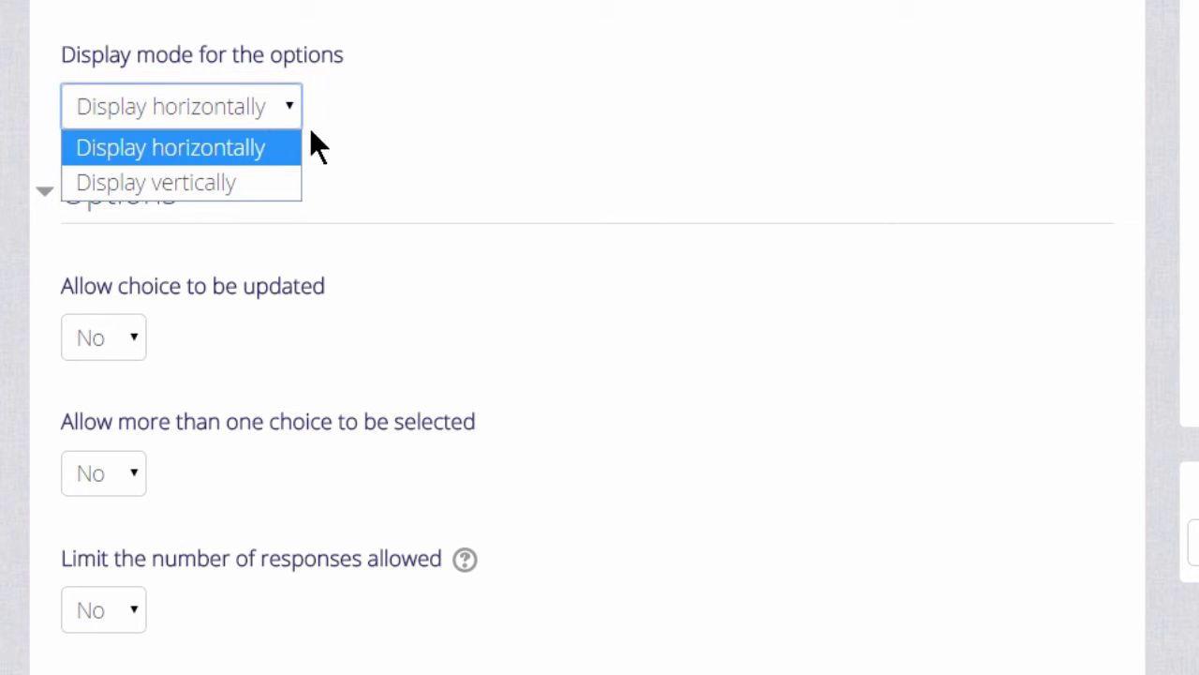
click(383, 145)
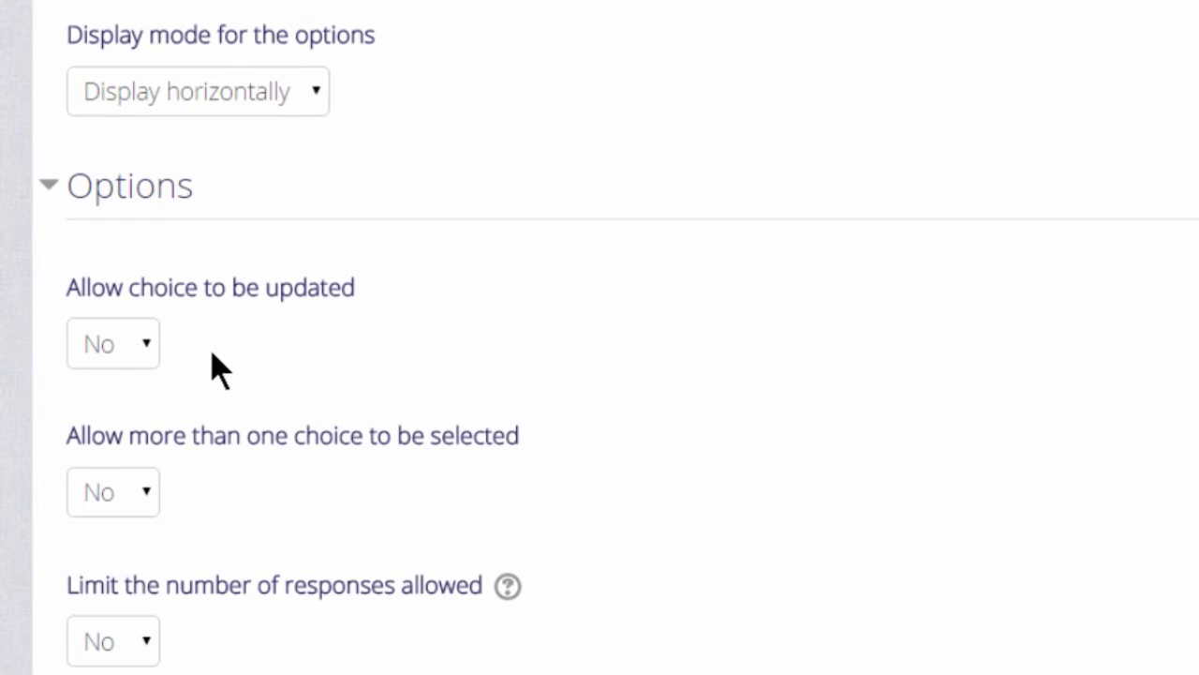
click(157, 352)
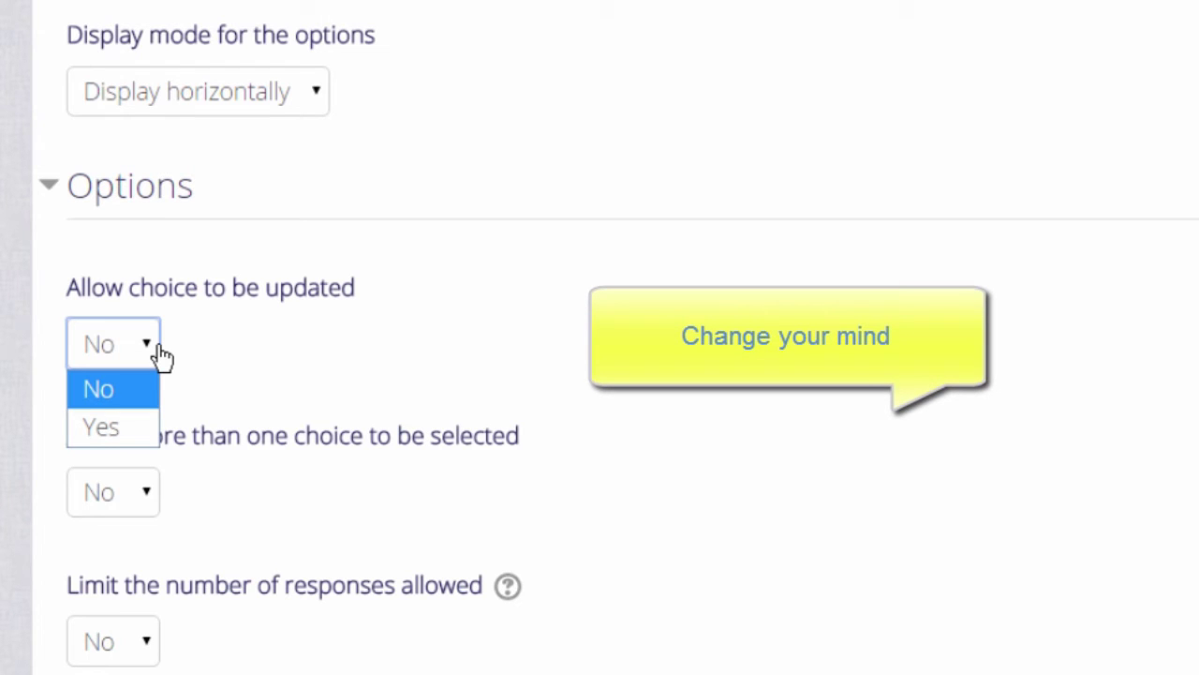
click(148, 429)
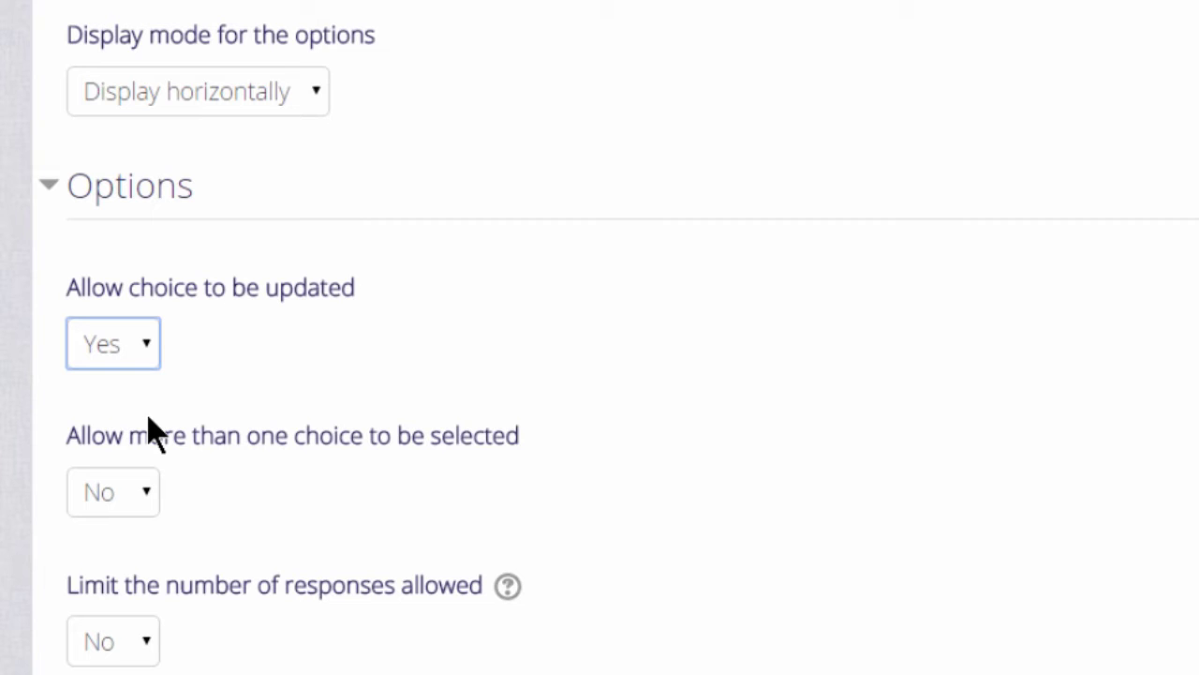
Step: Keep single-answer selection at No and leave responses unlimited
click(157, 517)
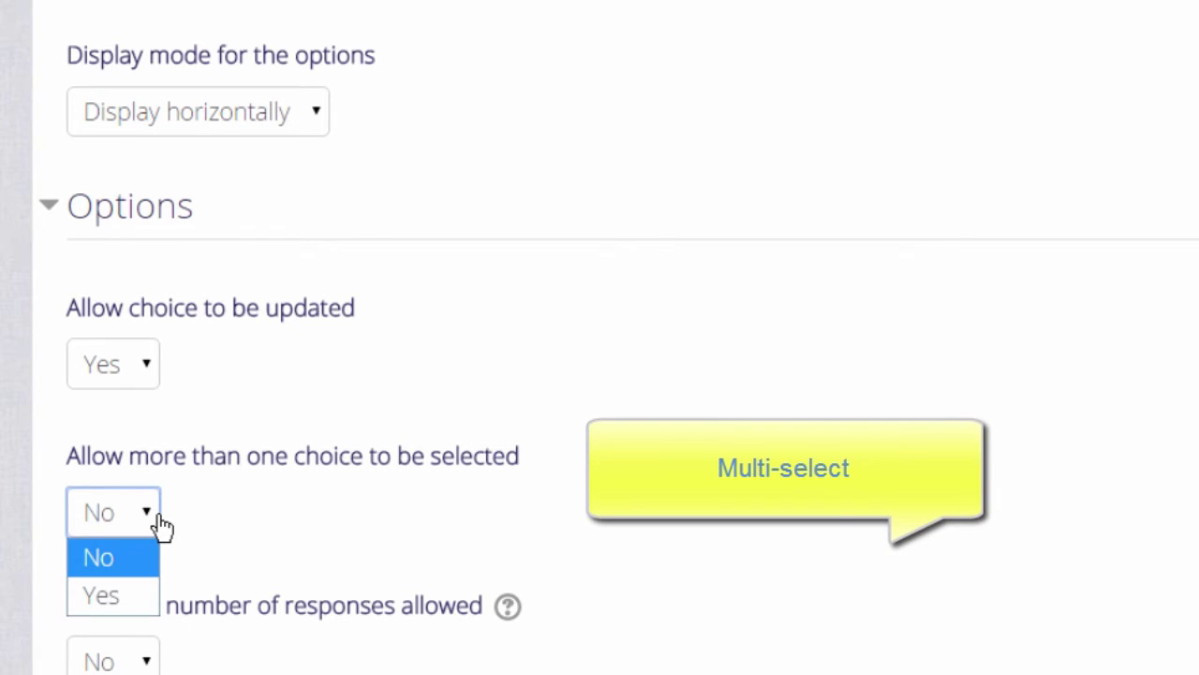
click(157, 517)
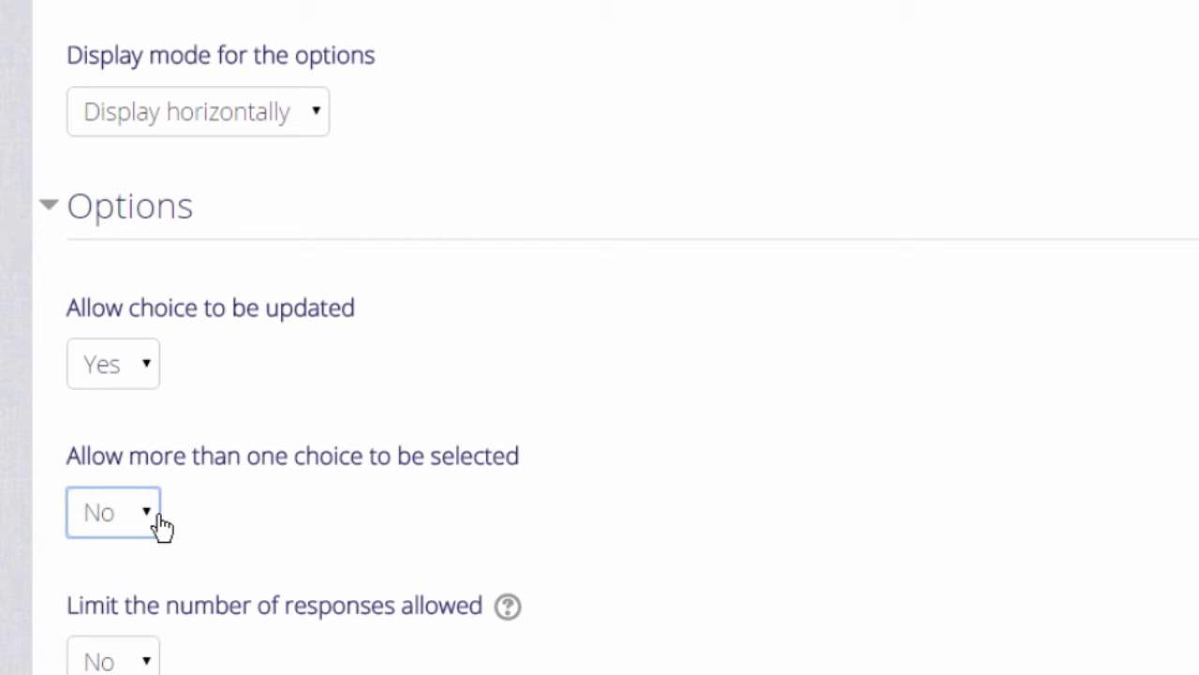
scroll(134, 629, down, 2)
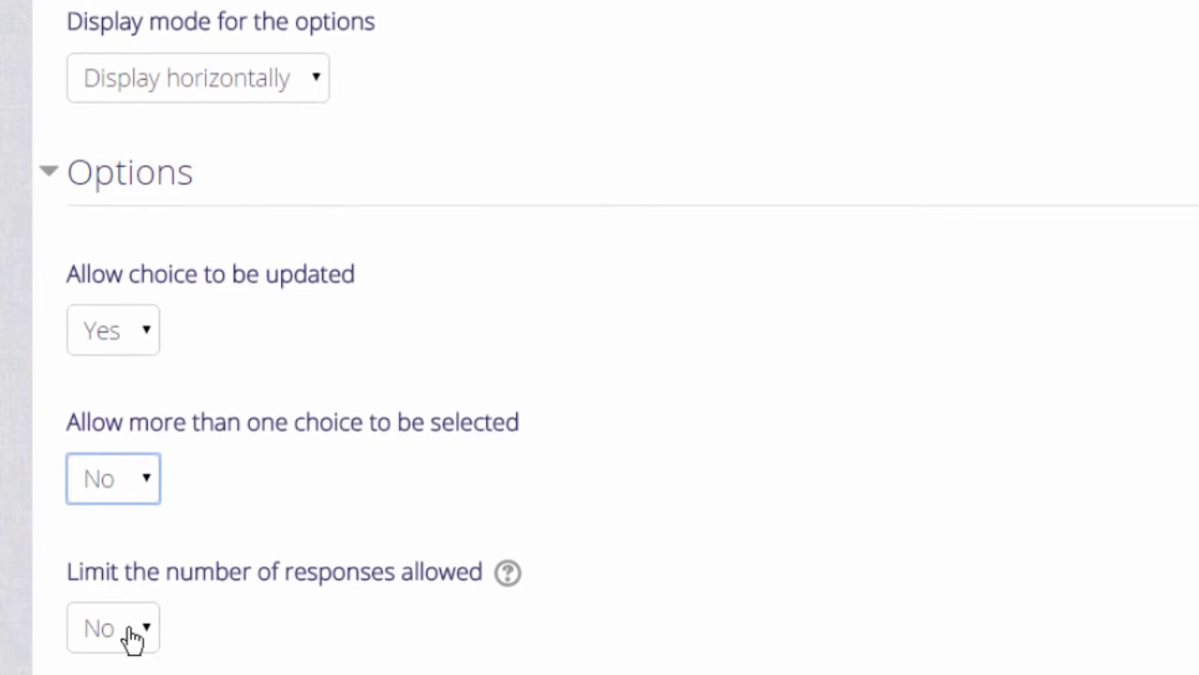
click(142, 611)
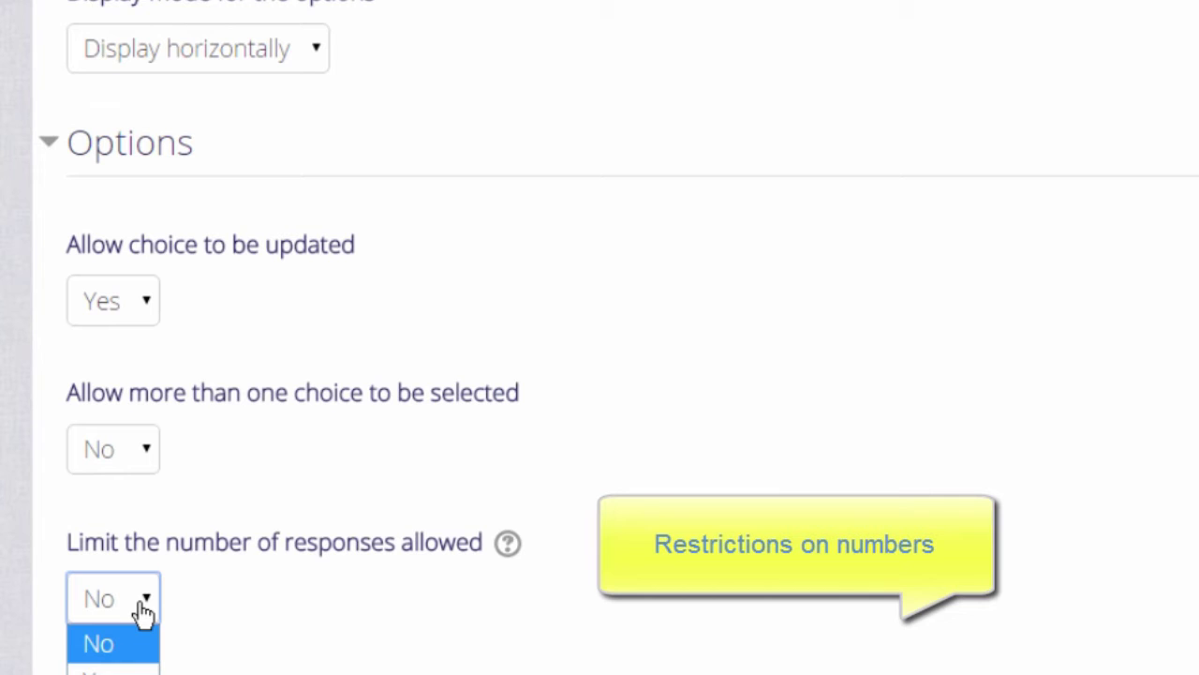
click(143, 611)
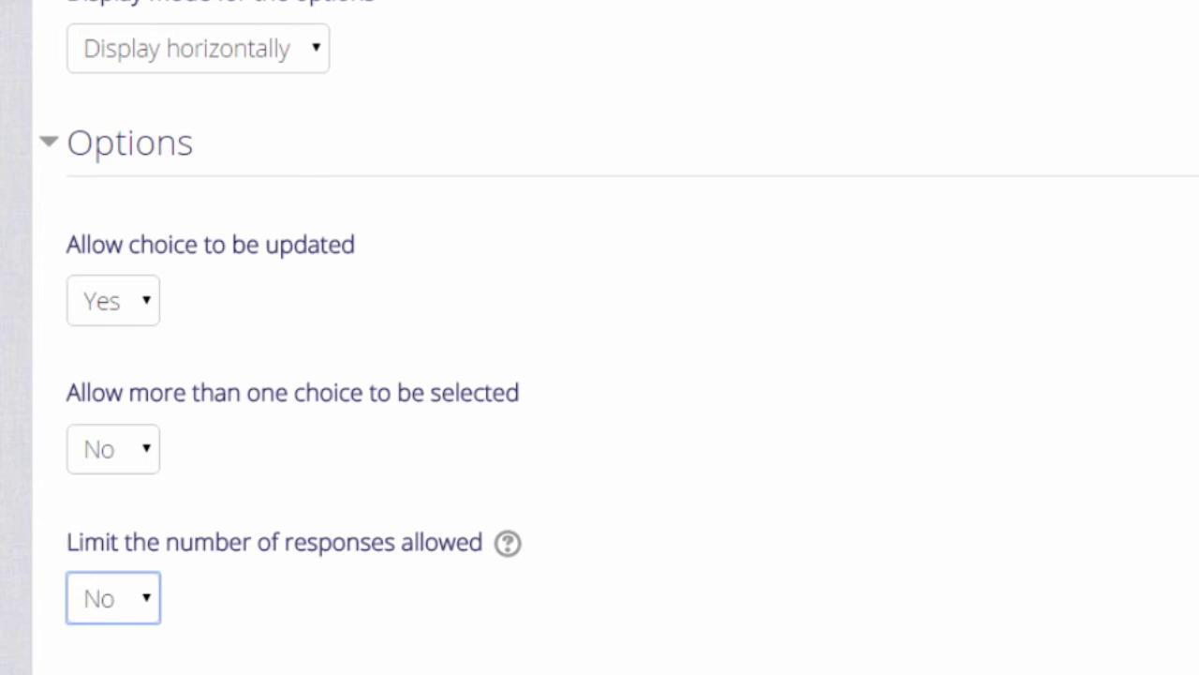
Step: Enter options 'Very confident', 'Quite confident' and 'Not confident at all'
scroll(599, 374, down, 5)
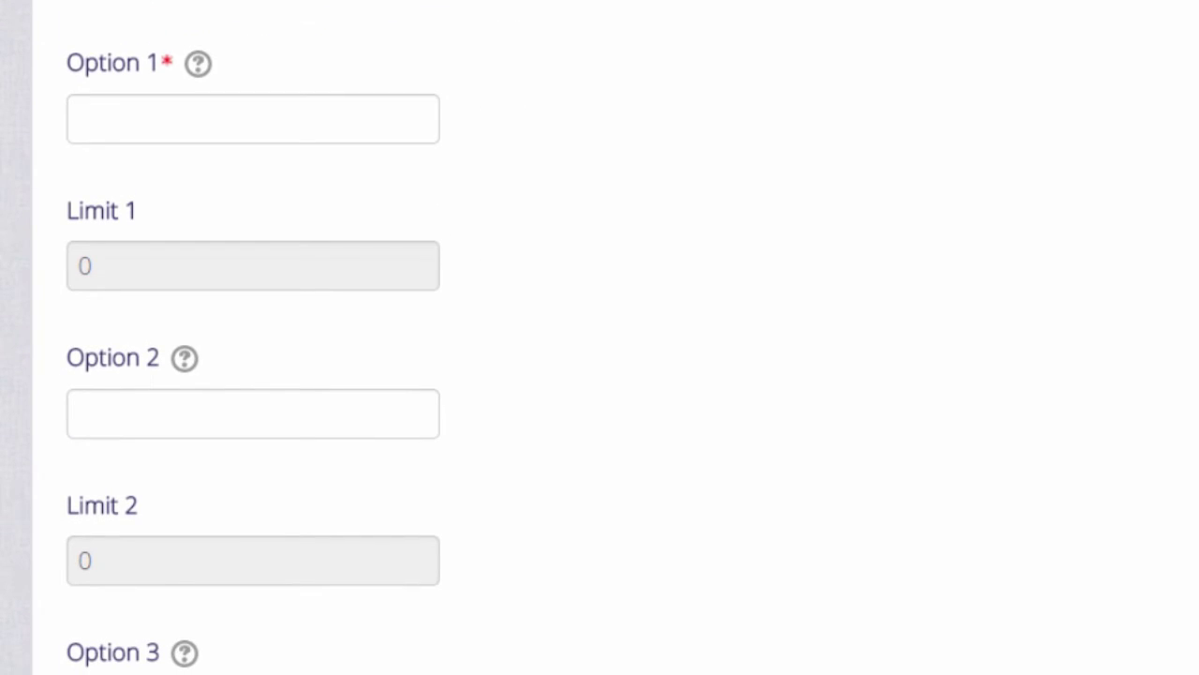
scroll(177, 150, up, 1)
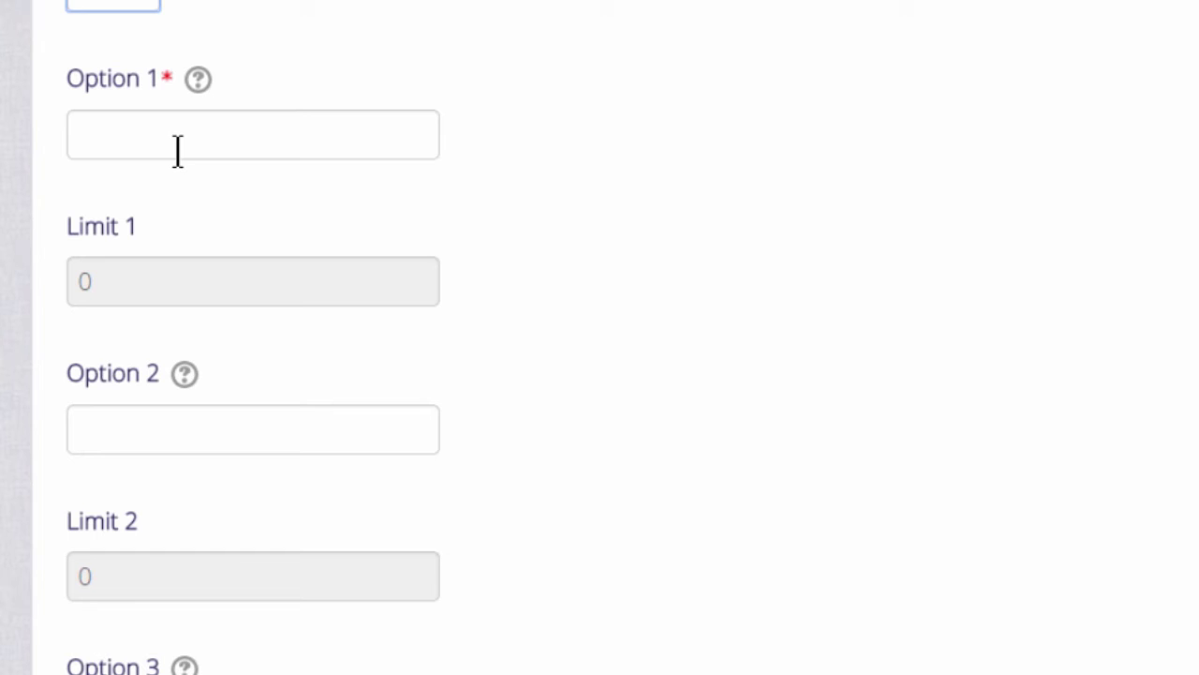
click(177, 150)
text(Very confident)
click(187, 427)
text(Quite confident)
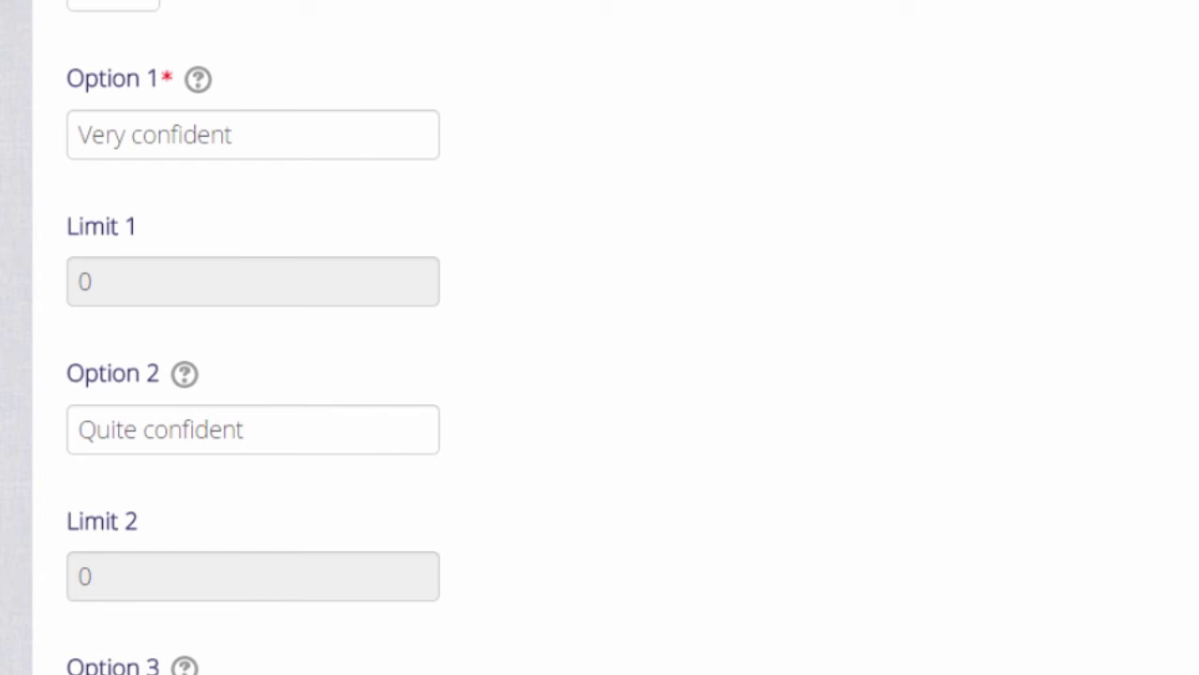
scroll(253, 374, down, 3)
click(178, 257)
text(Not confident at all)
scroll(253, 375, down, 5)
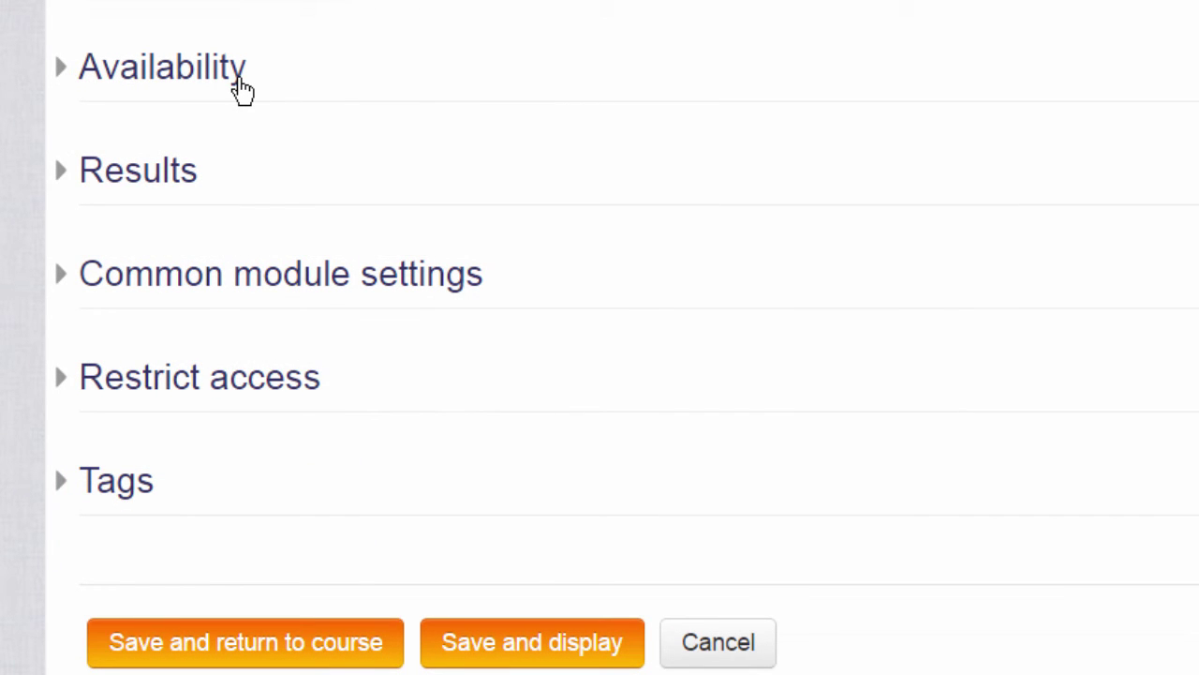
click(242, 89)
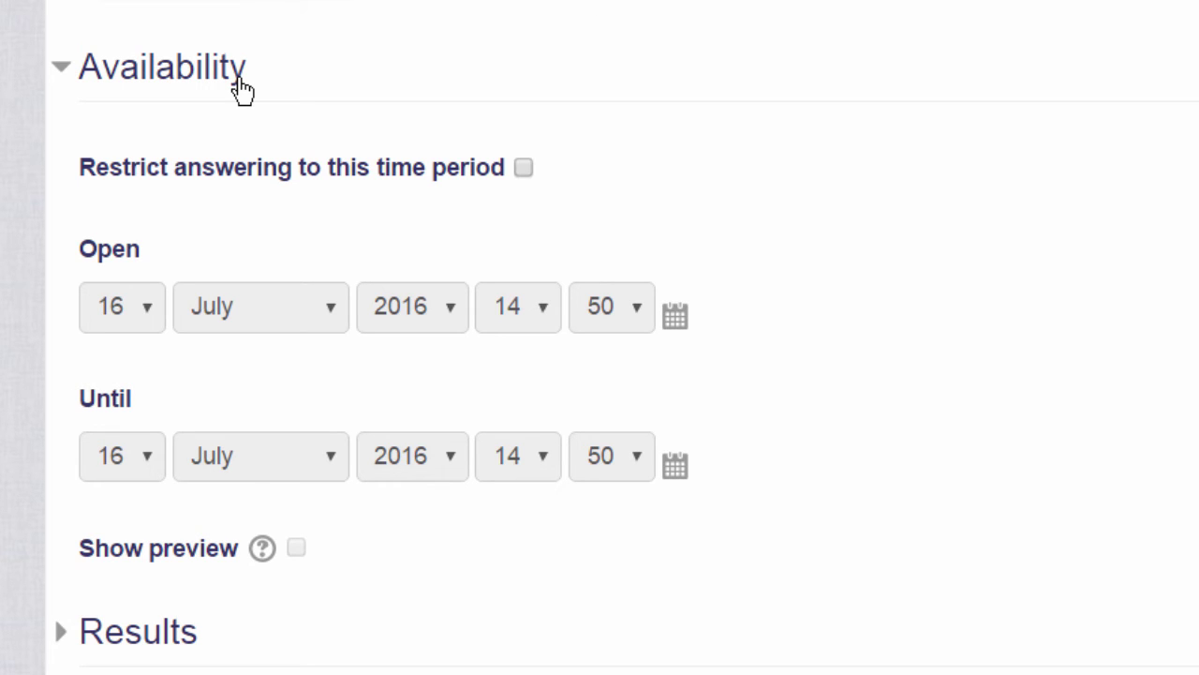
click(241, 89)
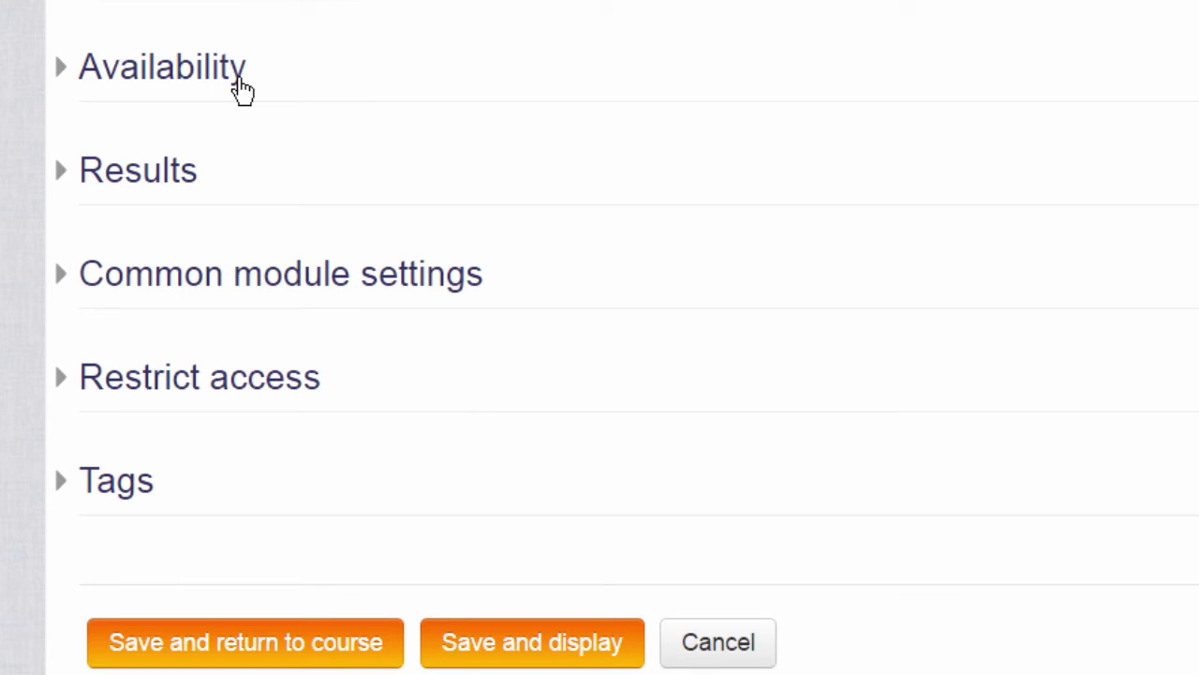
click(205, 183)
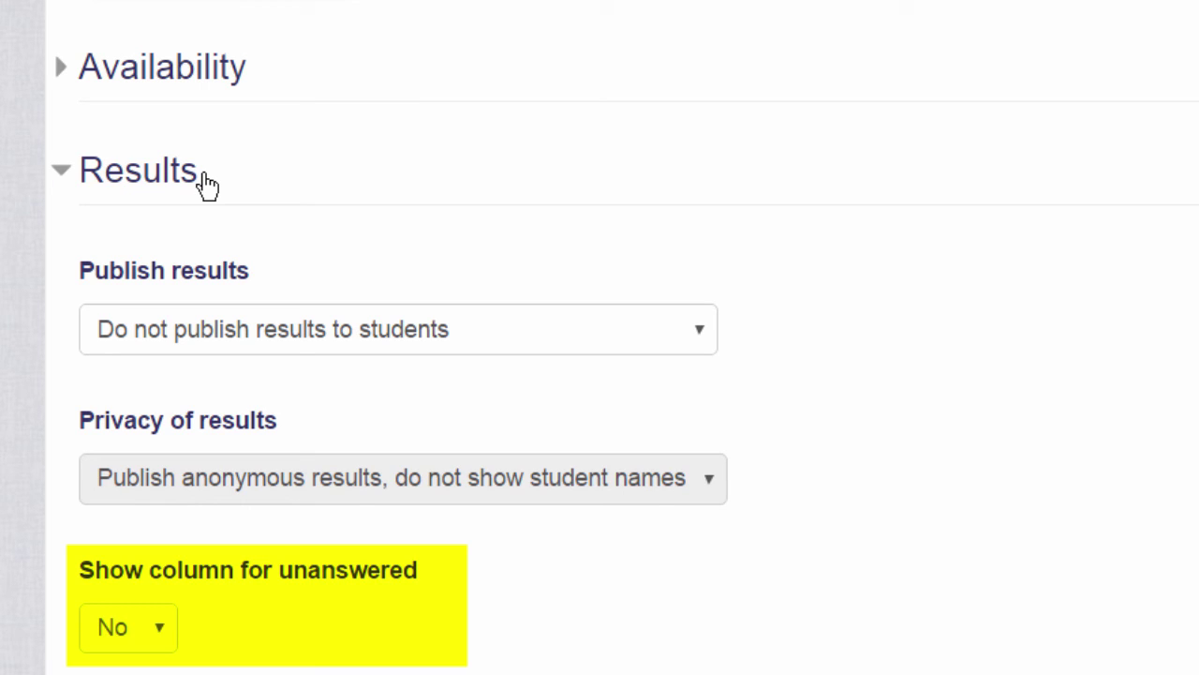
Step: Collapse the Results section and save the choice, returning to the course
click(206, 182)
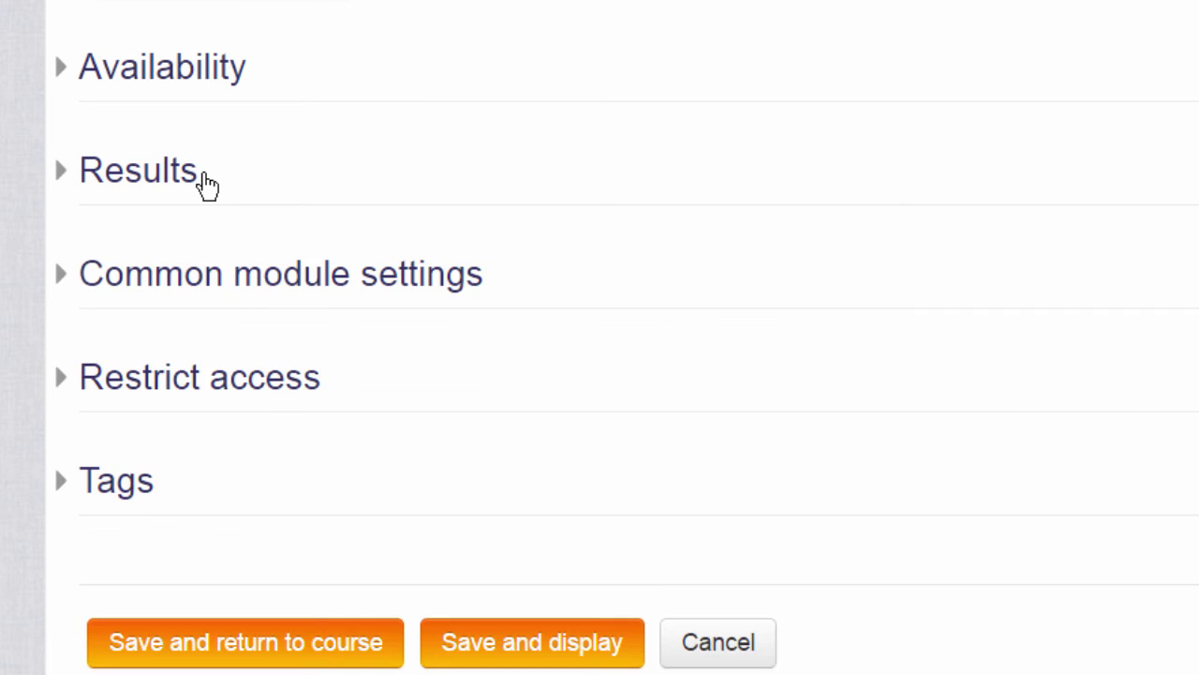
click(241, 647)
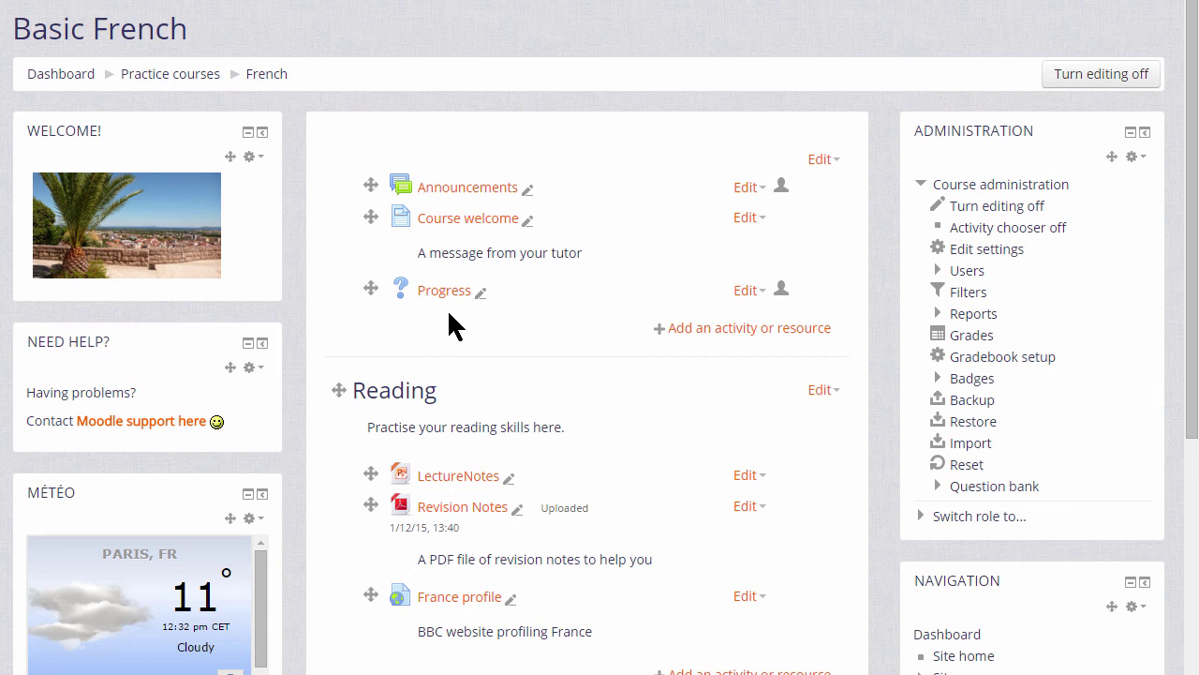